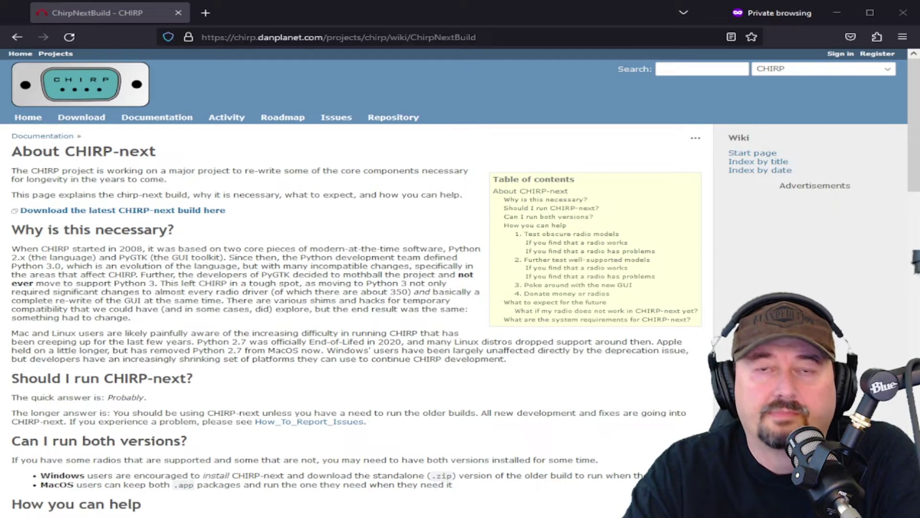
- Open the download for the latest CHIRP-next build from the project's wiki page
{"action": "left_click", "coordinate": [186, 211]}
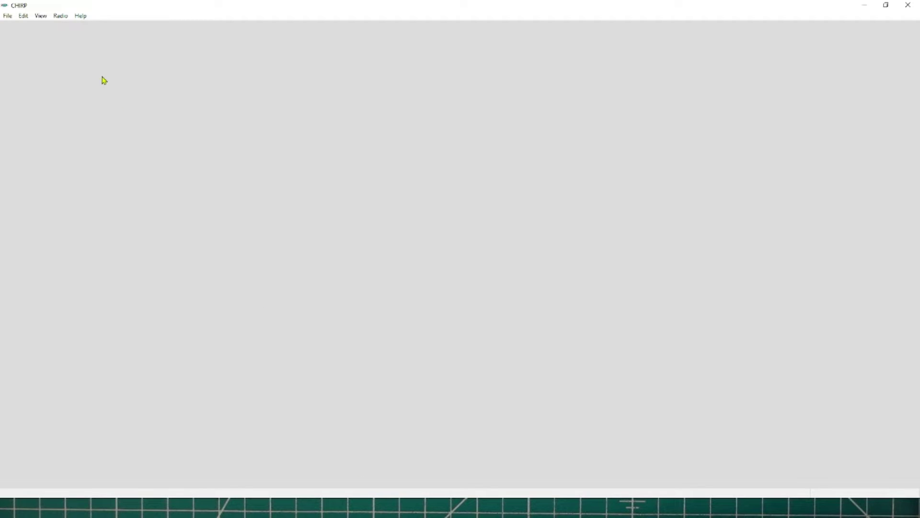
- Start a download from the radio using the Prolific PL2303GS port on COM11, vendor Retevis and model RA89
{"action": "left_click", "coordinate": [60, 19]}
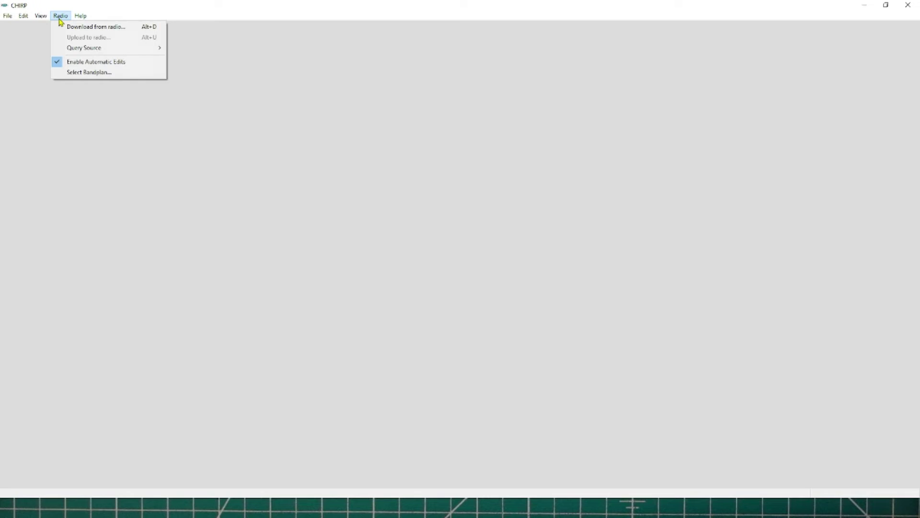
{"action": "left_click", "coordinate": [95, 27]}
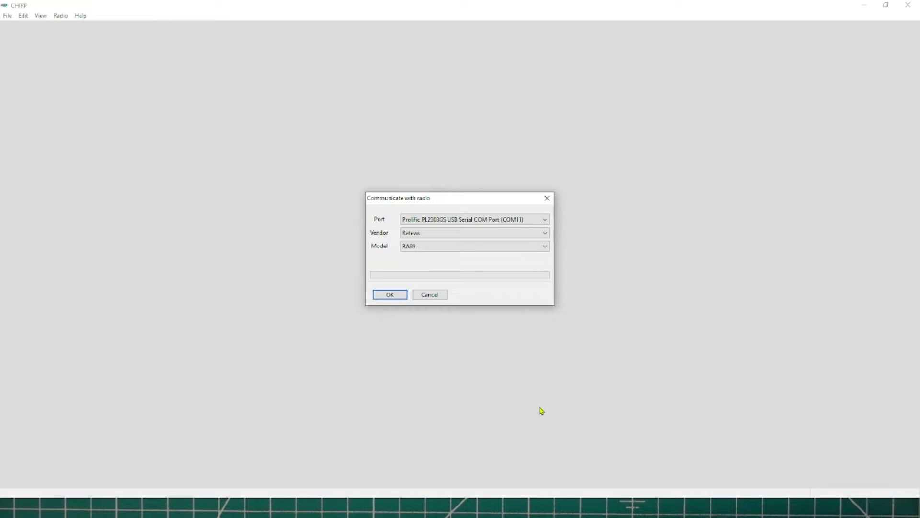
{"action": "left_click", "coordinate": [545, 220]}
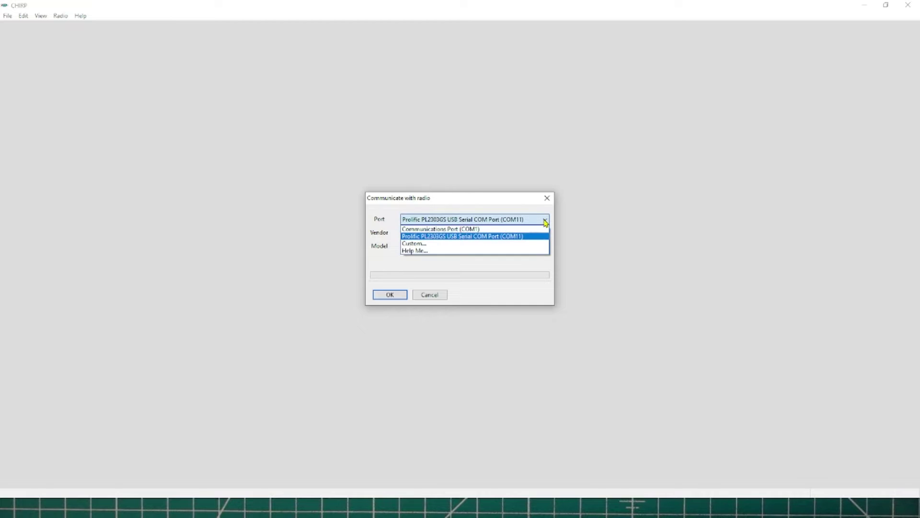
{"action": "left_click", "coordinate": [488, 240]}
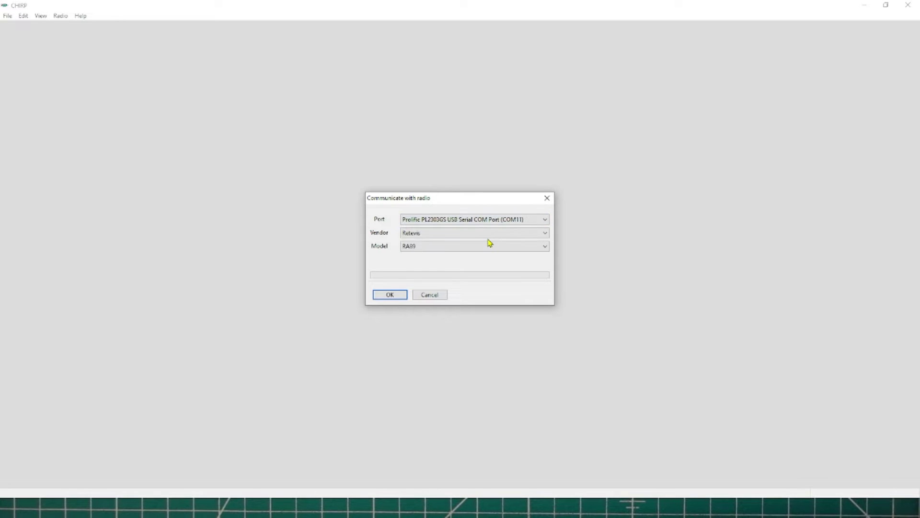
{"action": "left_click", "coordinate": [546, 235]}
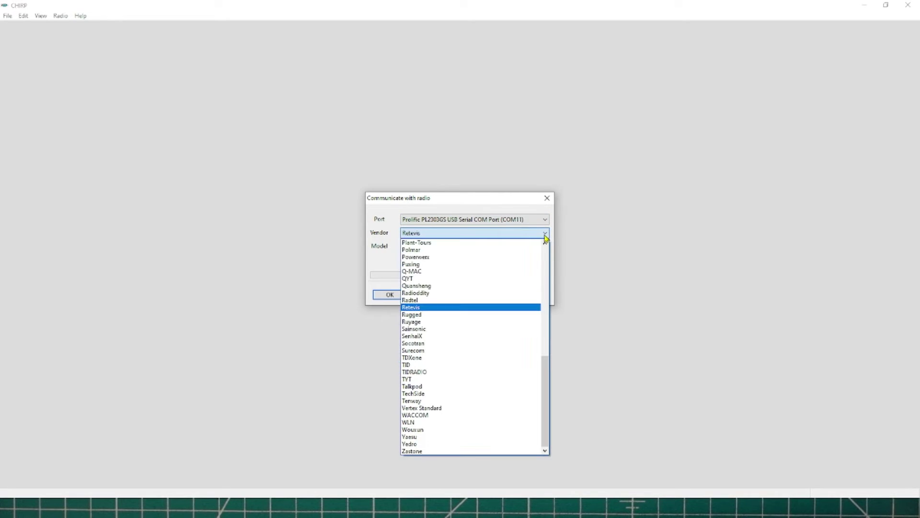
{"action": "left_click", "coordinate": [435, 308]}
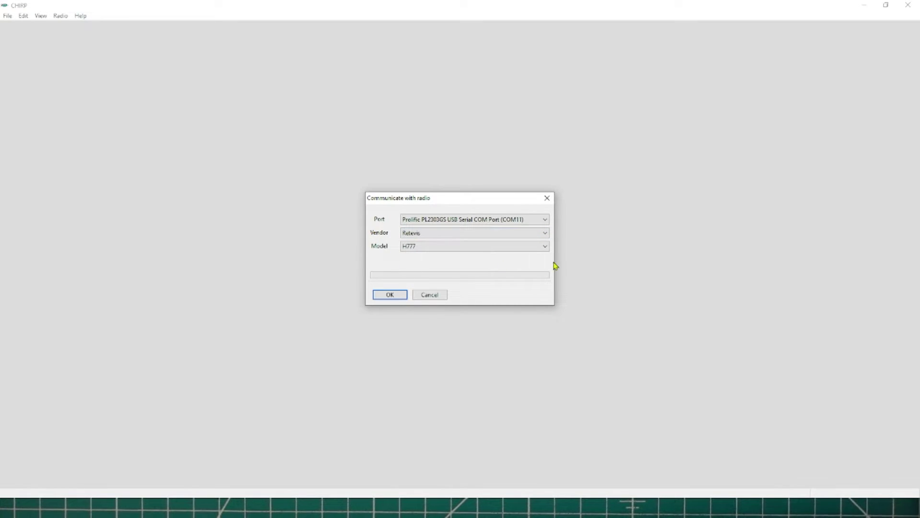
{"action": "left_click", "coordinate": [545, 247]}
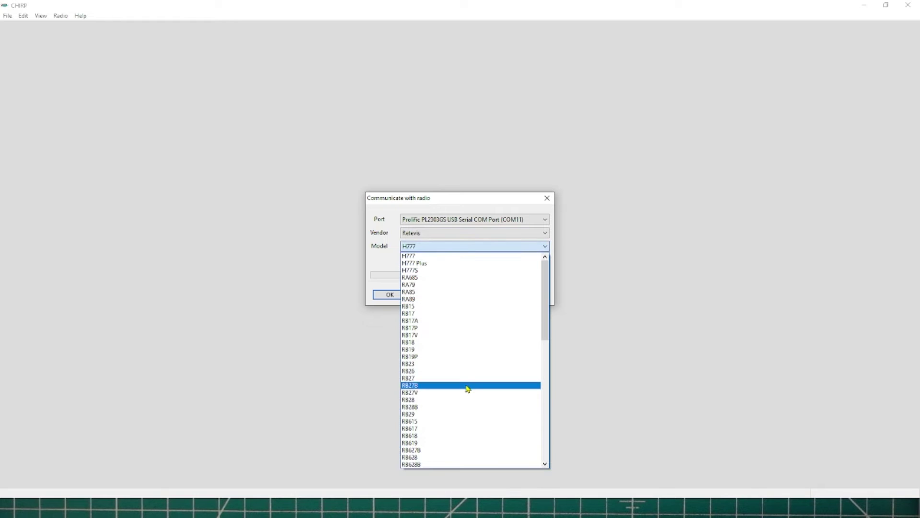
{"action": "left_click", "coordinate": [441, 299]}
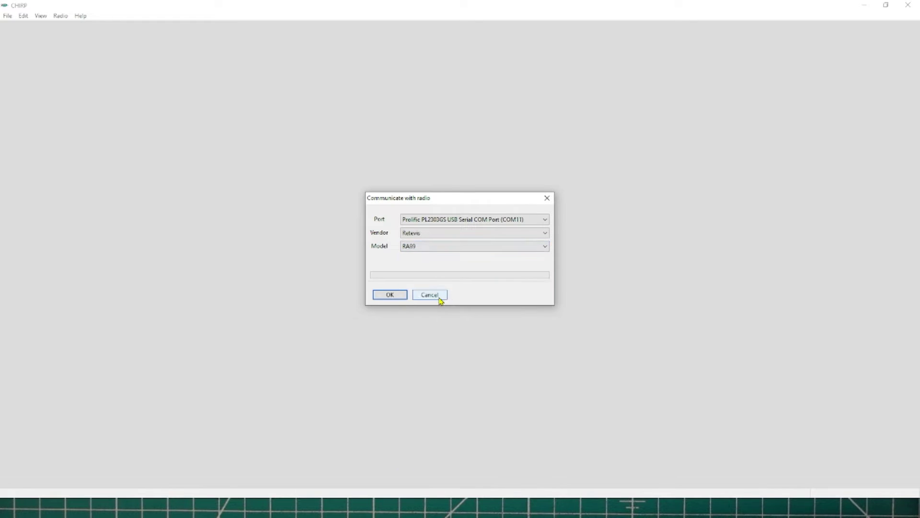
- Run the download from the Retevis RA89, accepting the radio information and the download instructions
{"action": "left_click", "coordinate": [392, 295]}
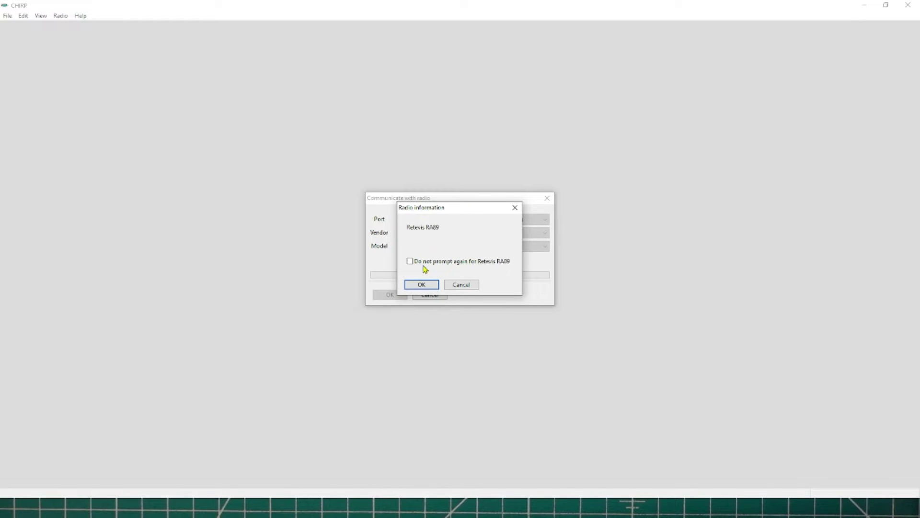
{"action": "left_click", "coordinate": [434, 284]}
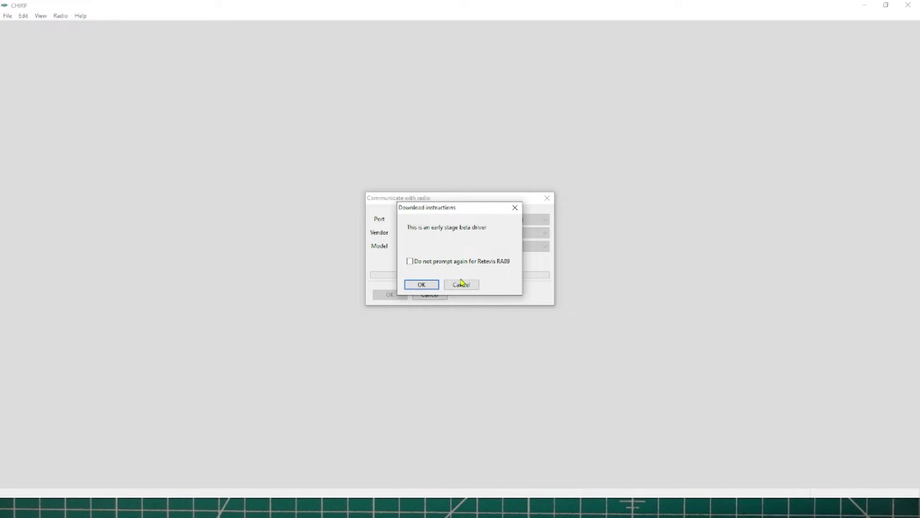
{"action": "left_click", "coordinate": [429, 288]}
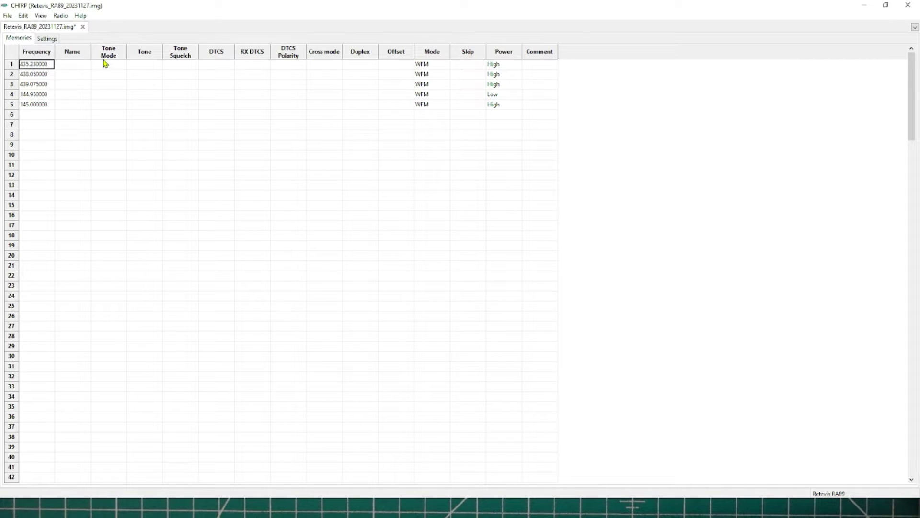
- Name memory channel 1 "Test" and set its tone to 67.0 with tone mode Tone
{"action": "left_click", "coordinate": [74, 67]}
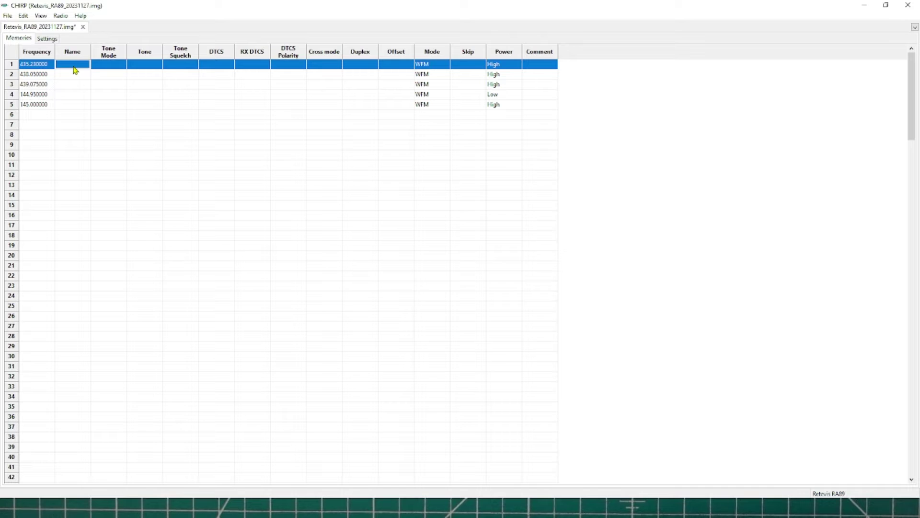
{"action": "type", "text": "Test"}
{"action": "left_click", "coordinate": [112, 67]}
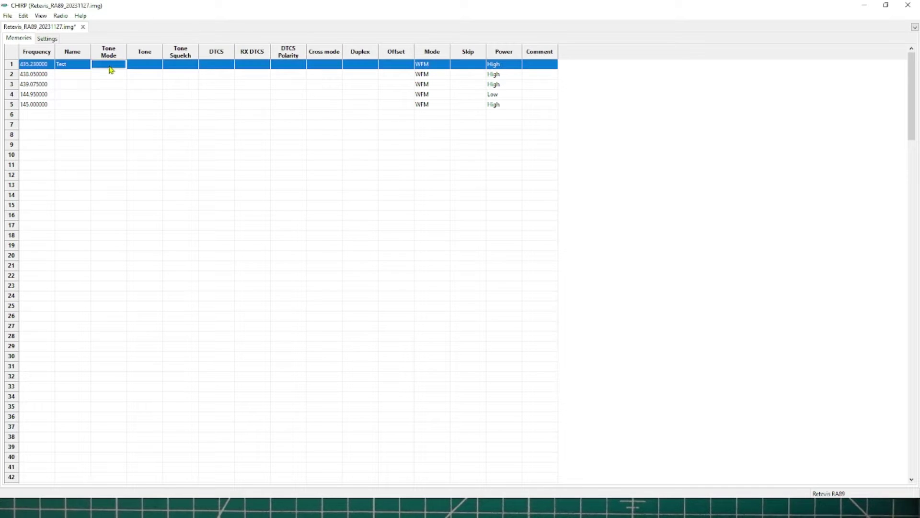
{"action": "left_click", "coordinate": [113, 67]}
{"action": "left_click", "coordinate": [123, 67]}
{"action": "left_click", "coordinate": [123, 67]}
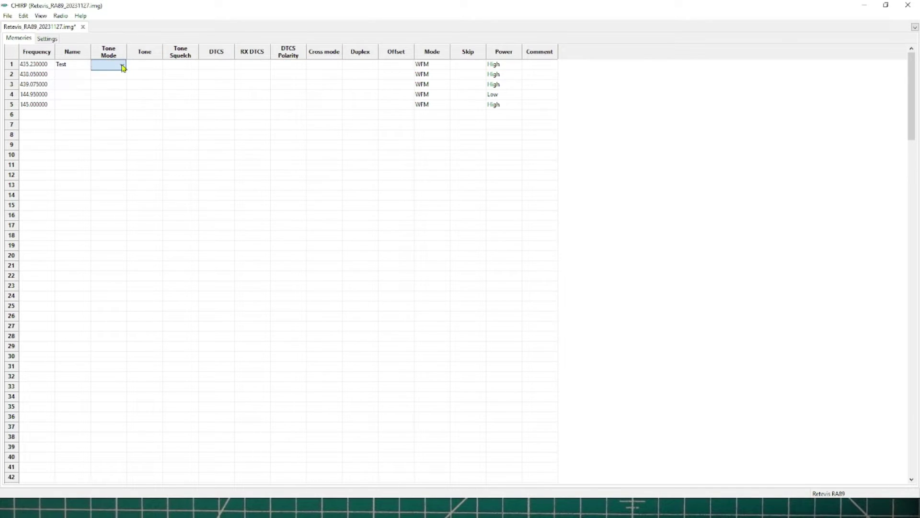
{"action": "left_click", "coordinate": [153, 68]}
{"action": "left_click", "coordinate": [157, 67]}
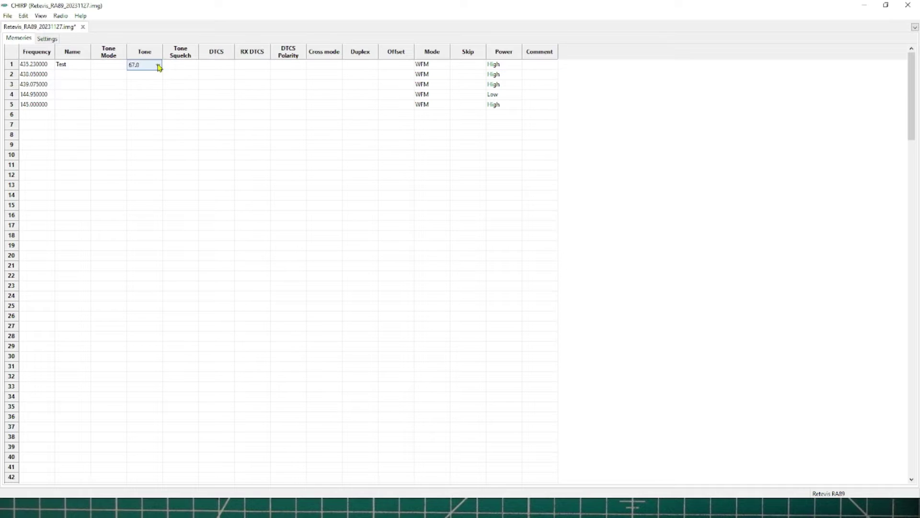
{"action": "left_click", "coordinate": [177, 68]}
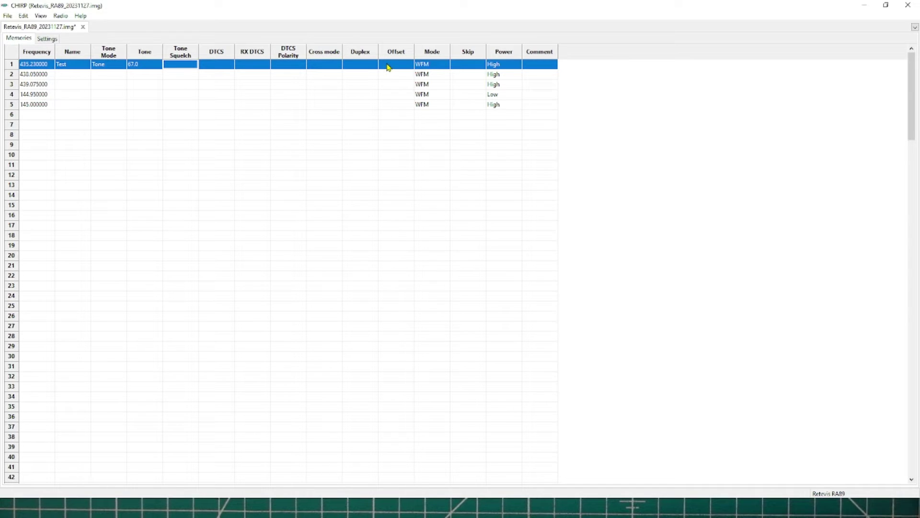
- Examine the available Mode, Skip and Power options for memory channel 1 without changing them
{"action": "left_click", "coordinate": [443, 66]}
{"action": "left_click", "coordinate": [436, 68]}
{"action": "left_click", "coordinate": [449, 66]}
{"action": "left_click", "coordinate": [449, 68]}
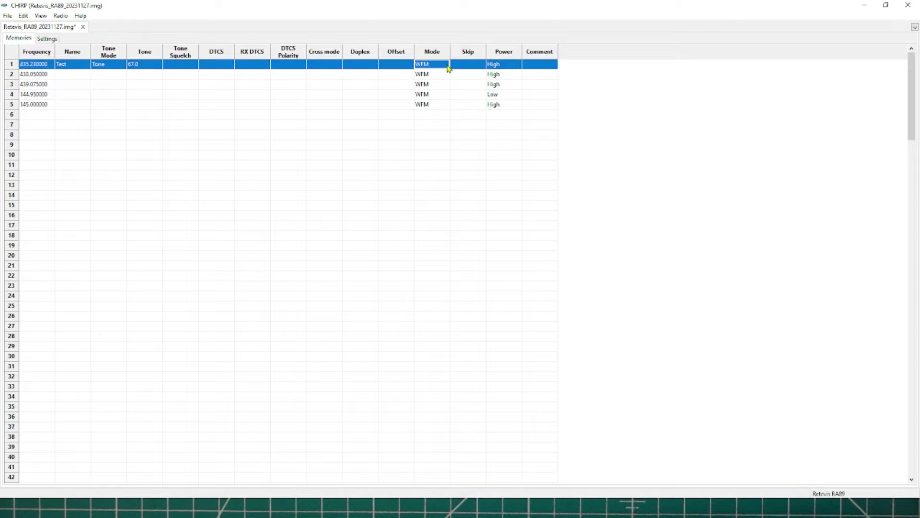
{"action": "left_click", "coordinate": [475, 68]}
{"action": "left_click", "coordinate": [482, 68]}
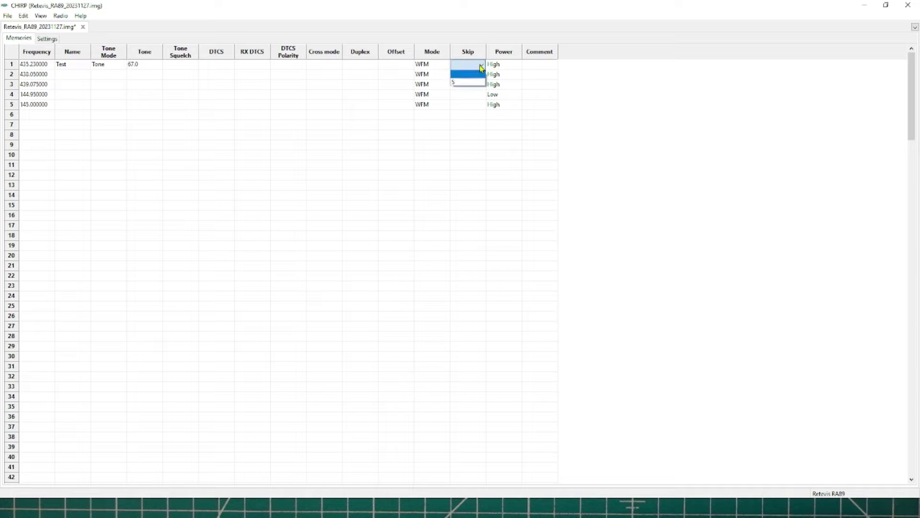
{"action": "left_click", "coordinate": [481, 68]}
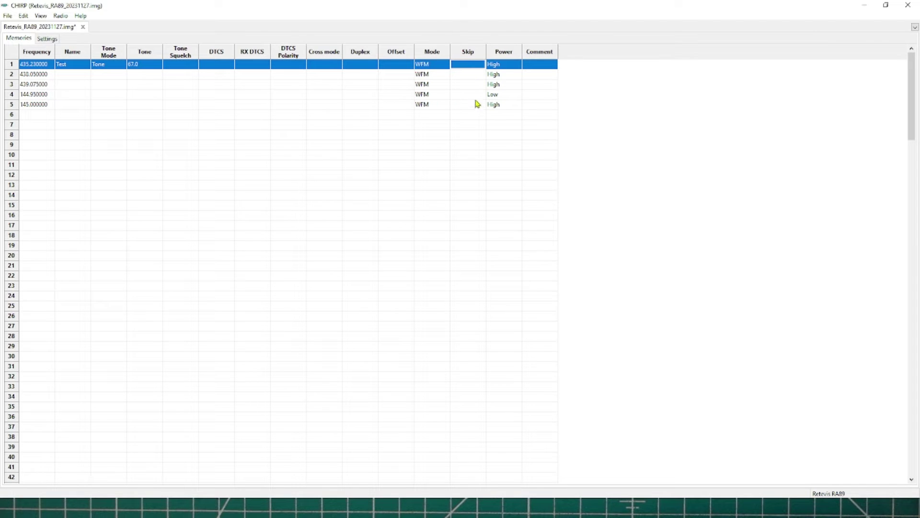
{"action": "left_click", "coordinate": [507, 67]}
{"action": "left_click", "coordinate": [515, 69]}
{"action": "left_click", "coordinate": [517, 68]}
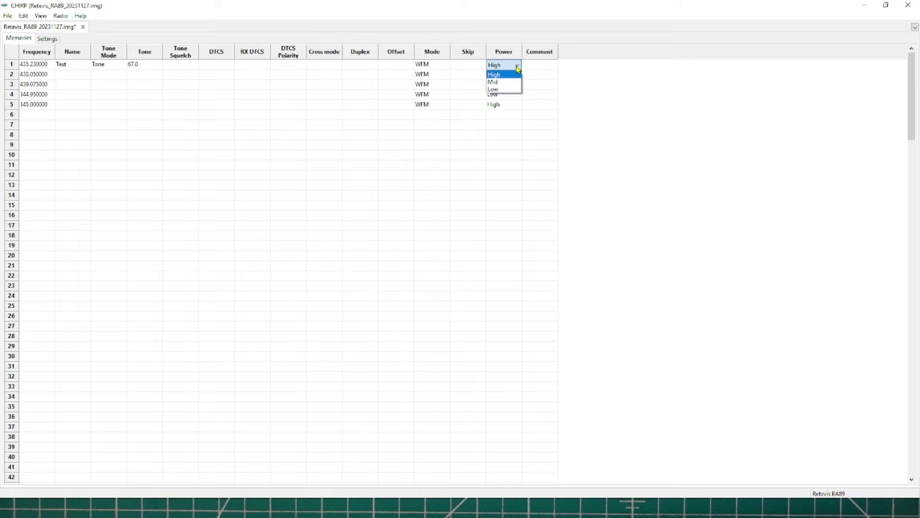
{"action": "left_click", "coordinate": [529, 69]}
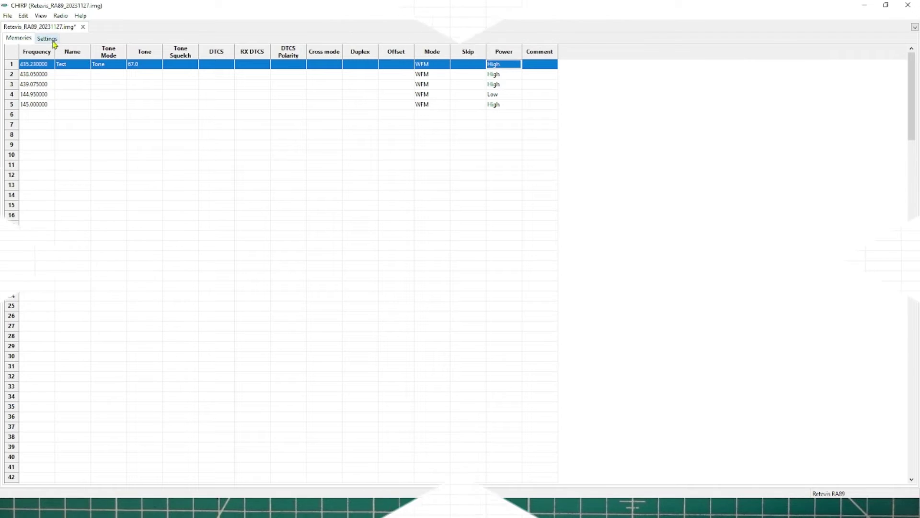
- Review the basic radio settings and set Intro Line 1 in the advanced settings to "TheSmokinApe"
{"action": "left_click", "coordinate": [47, 39]}
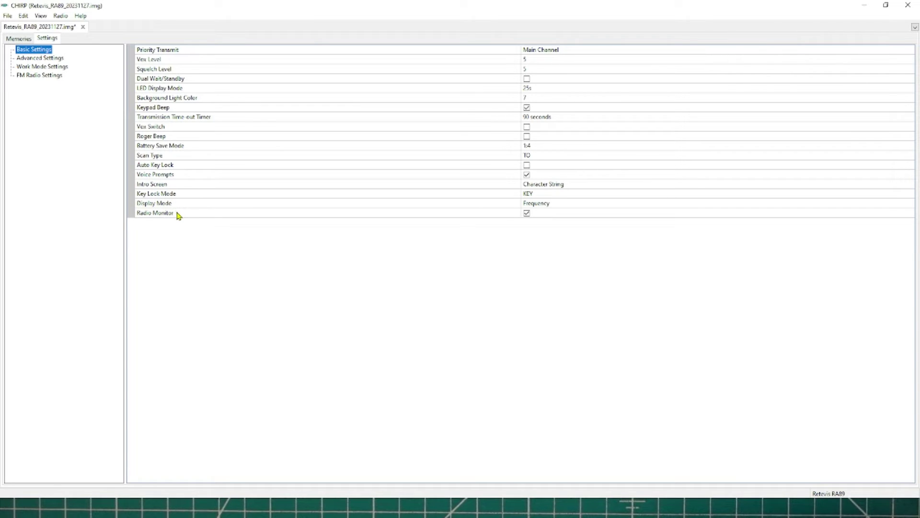
{"action": "left_click", "coordinate": [40, 60]}
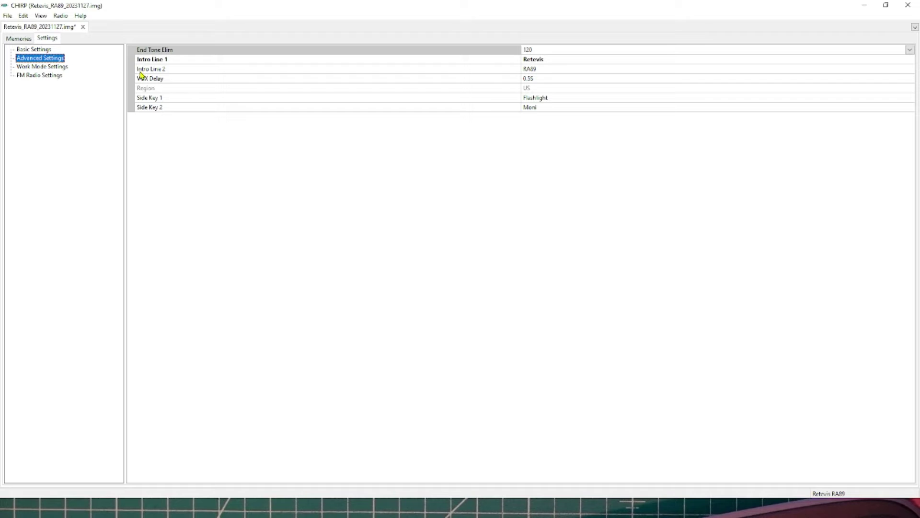
{"action": "left_click", "coordinate": [536, 62]}
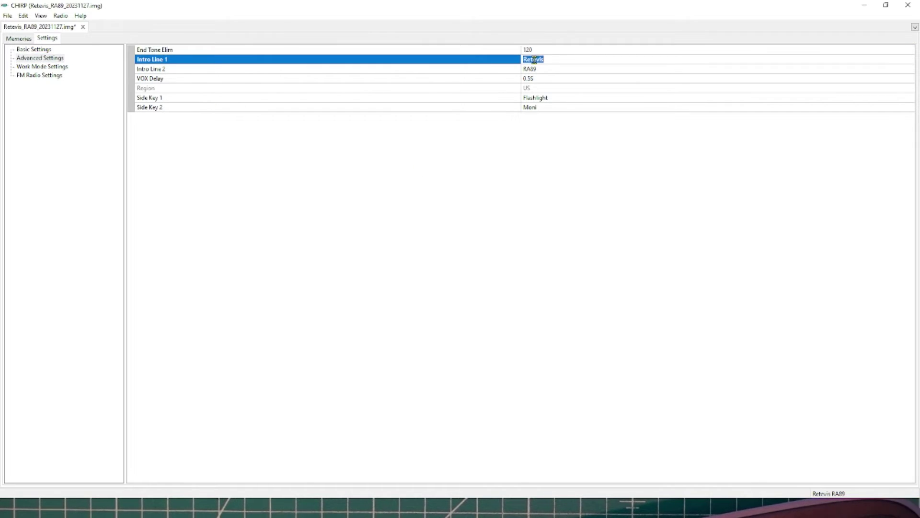
{"action": "type", "text": "TheSmo"}
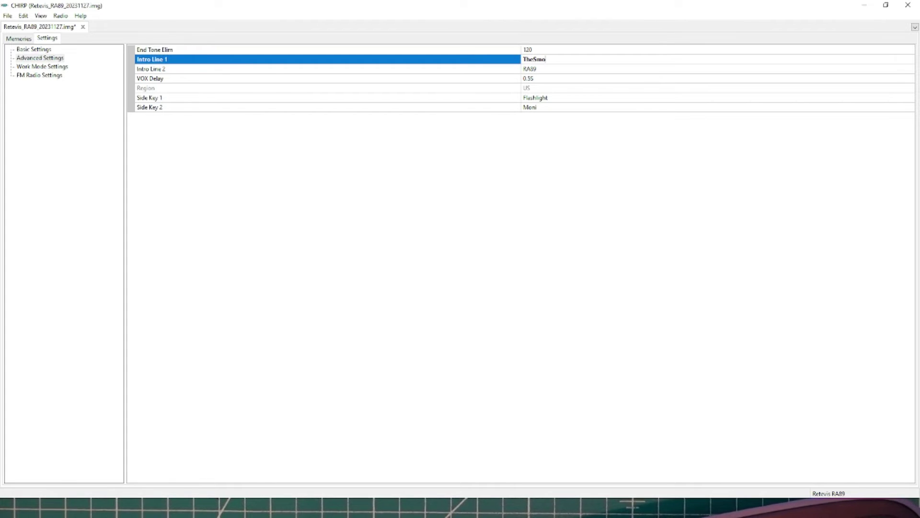
{"action": "type", "text": "ninApe"}
- Examine the functions that can be assigned to Side Key 1 in the advanced settings
{"action": "left_click", "coordinate": [552, 99]}
{"action": "left_click", "coordinate": [910, 98]}
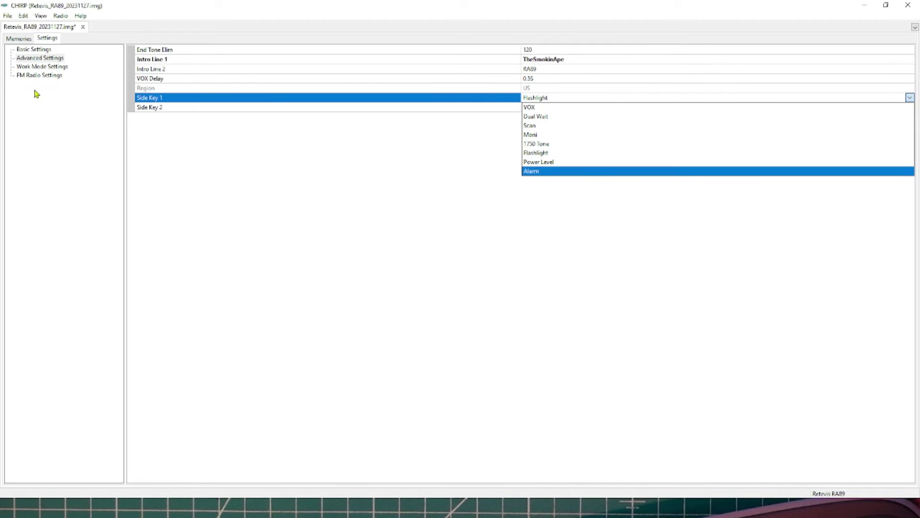
- Examine the work mode settings, including the VFO/MR Mode, A/B Select and MR A Channel options
{"action": "left_click", "coordinate": [57, 70]}
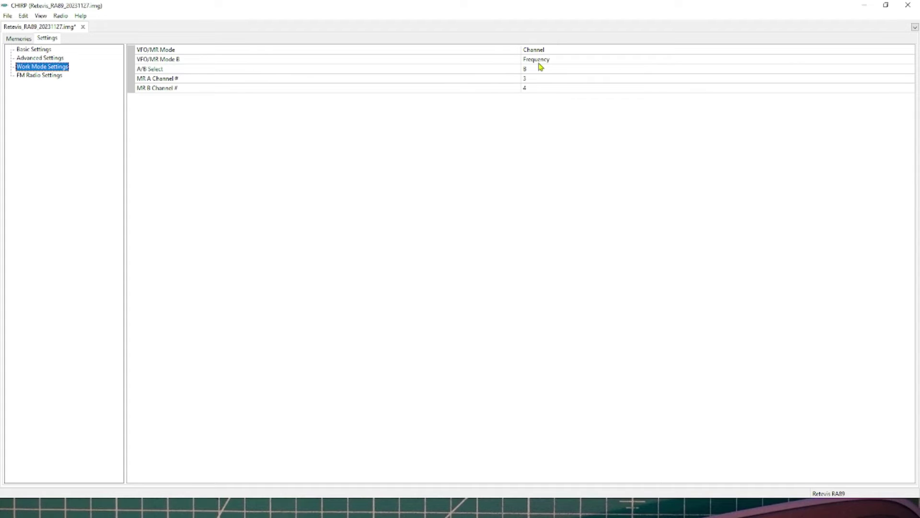
{"action": "left_click", "coordinate": [789, 51]}
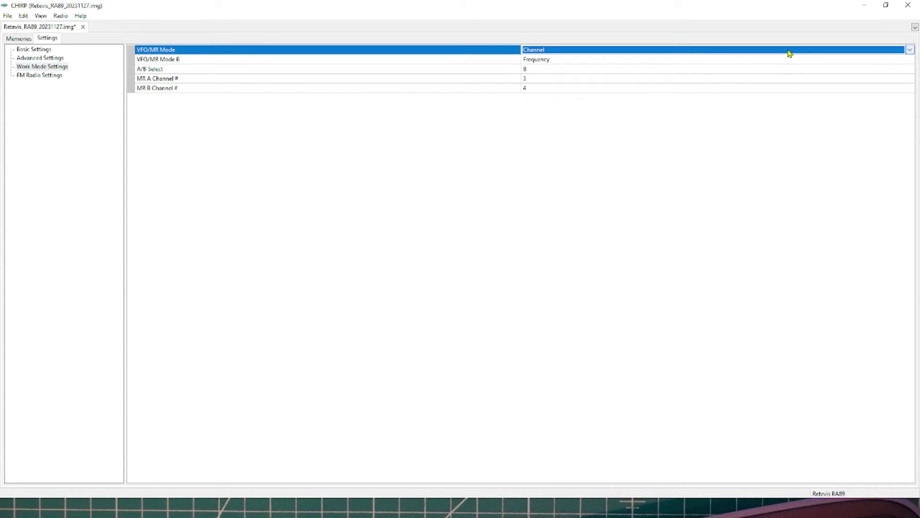
{"action": "left_click", "coordinate": [910, 51]}
{"action": "left_click", "coordinate": [910, 52]}
{"action": "left_click", "coordinate": [189, 73]}
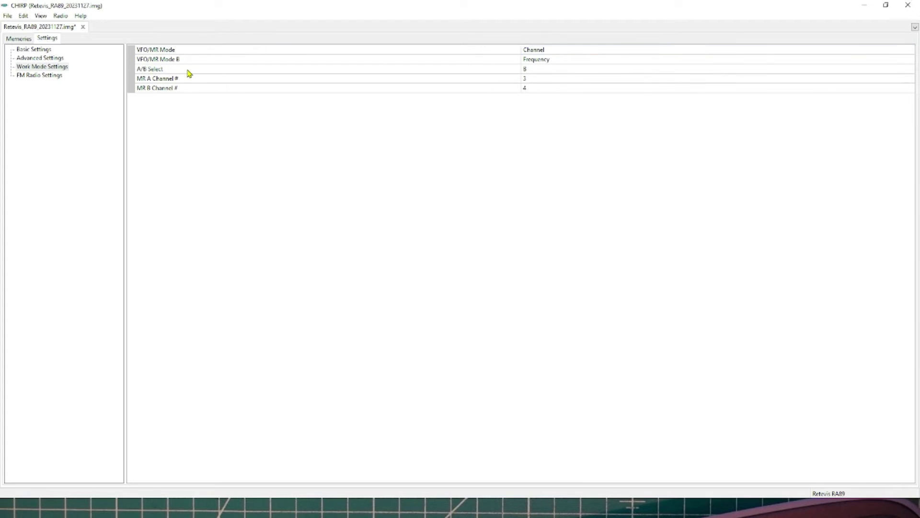
{"action": "left_click", "coordinate": [909, 70]}
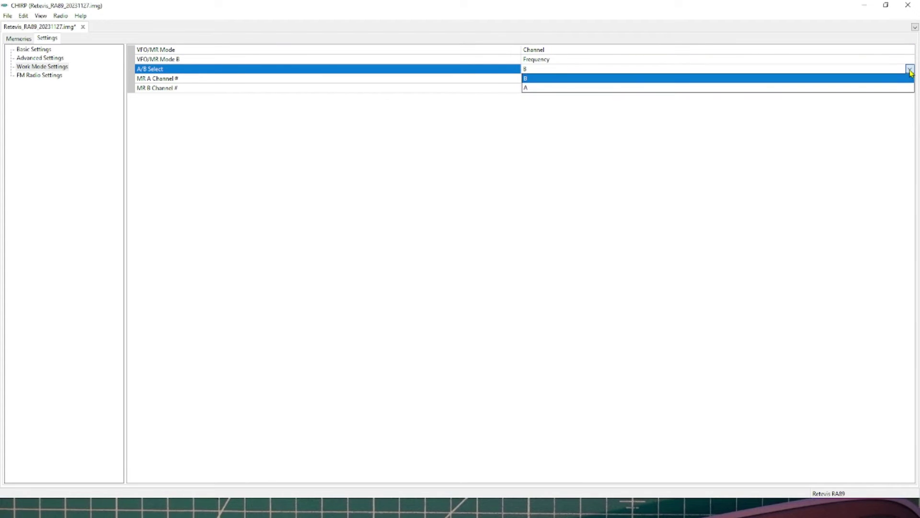
{"action": "left_click", "coordinate": [910, 71]}
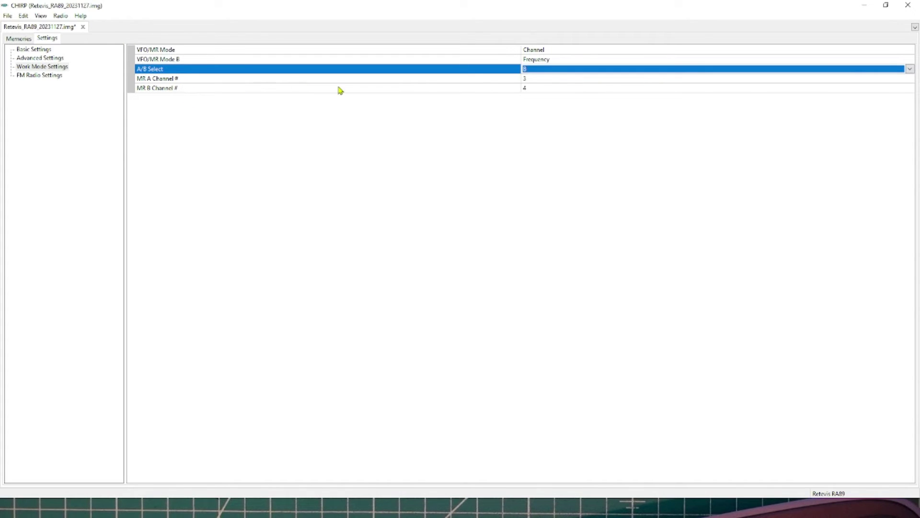
{"action": "left_click", "coordinate": [809, 79]}
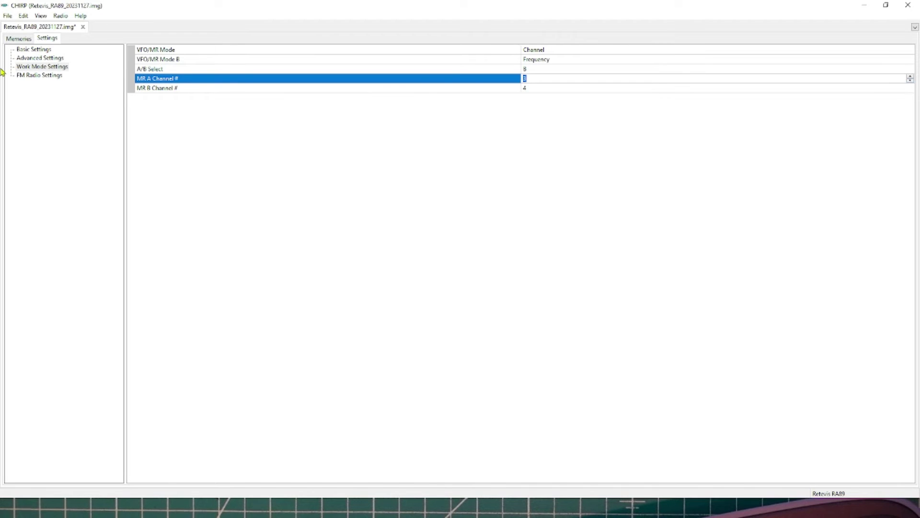
- Look over the FM radio preset settings and return to the memory channel list
{"action": "left_click", "coordinate": [43, 76]}
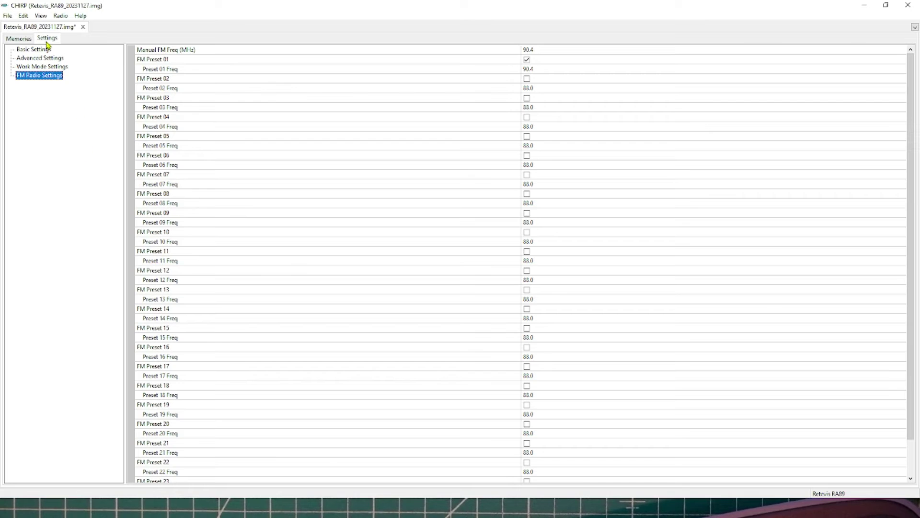
{"action": "left_click", "coordinate": [16, 41]}
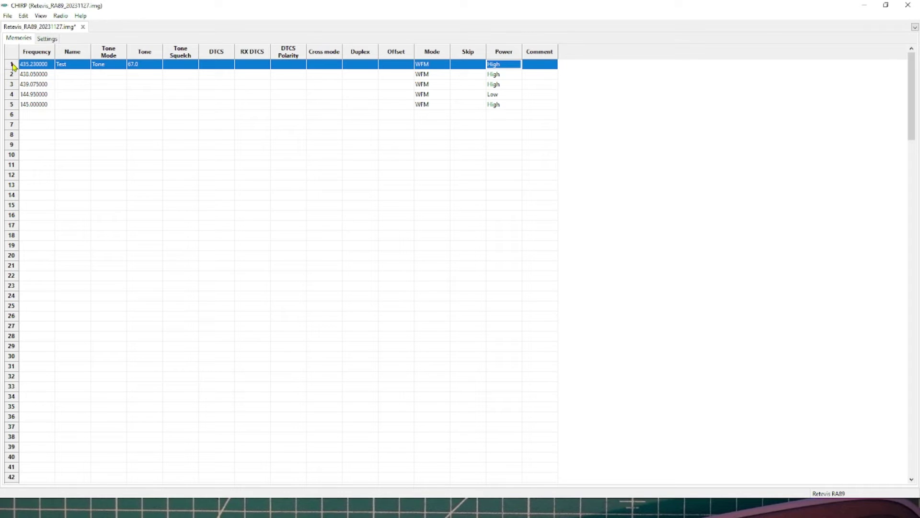
- Save the radio image in the Documents folder as Retevis_RA89_20231127
{"action": "left_click", "coordinate": [8, 16]}
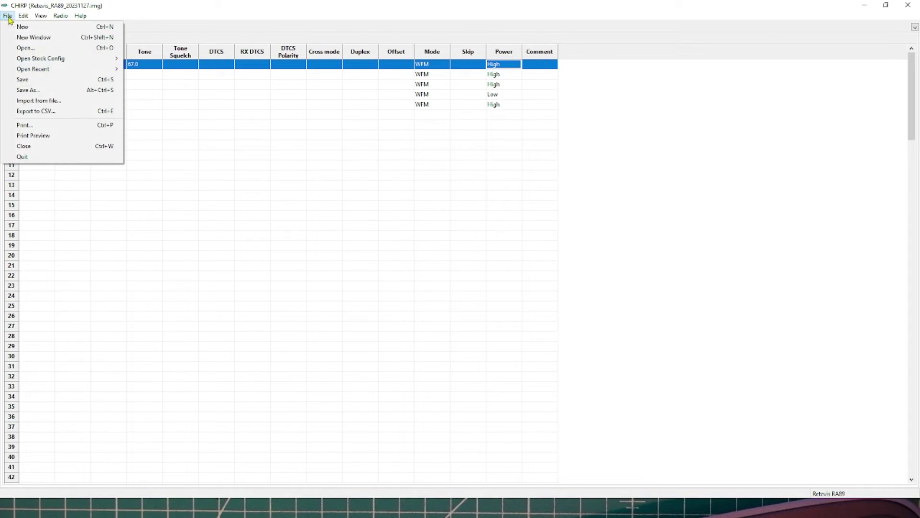
{"action": "left_click", "coordinate": [53, 91]}
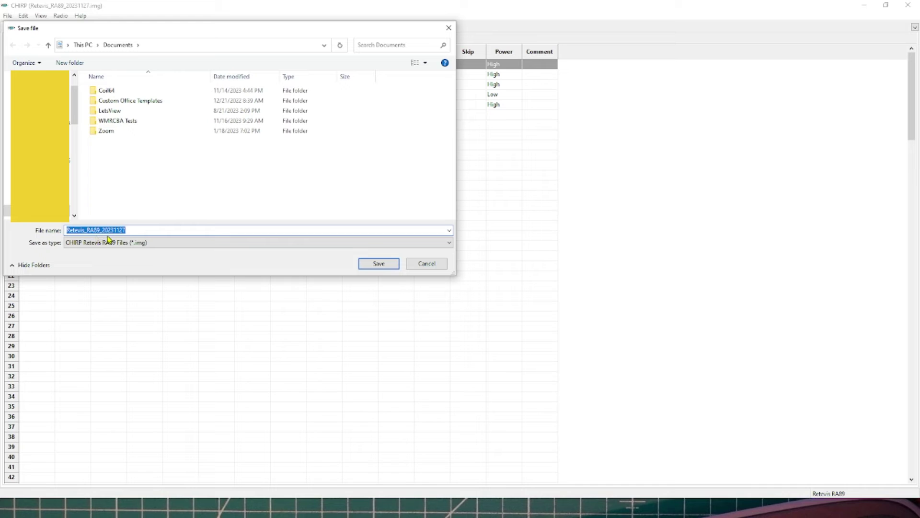
{"action": "left_click", "coordinate": [387, 264]}
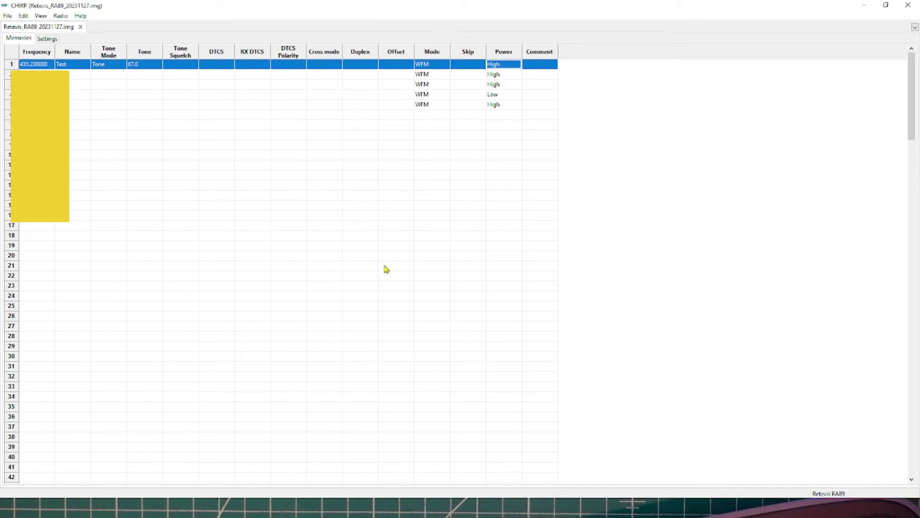
- Delete the existing memories in channels 1 through 5 so the channel list is empty
{"action": "right_click", "coordinate": [8, 65]}
{"action": "mouse_move", "coordinate": [82, 121]}
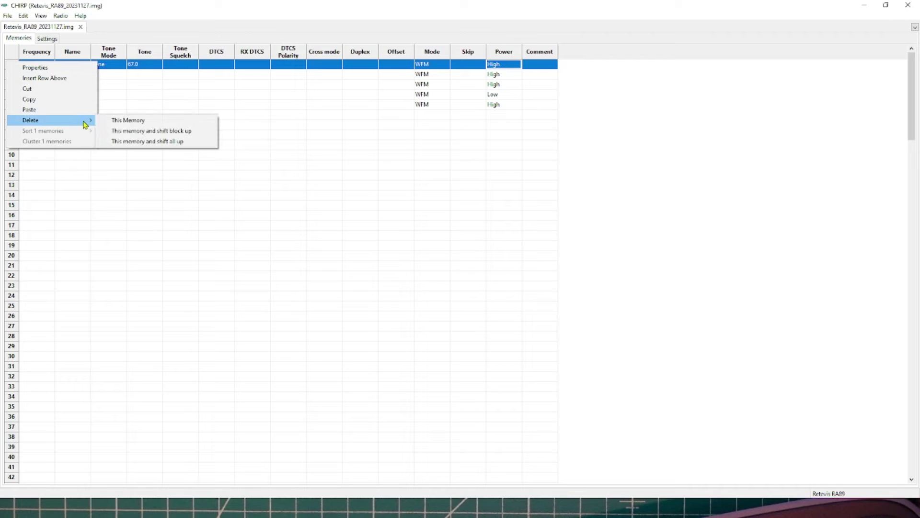
{"action": "left_click", "coordinate": [124, 124]}
{"action": "right_click", "coordinate": [11, 73]}
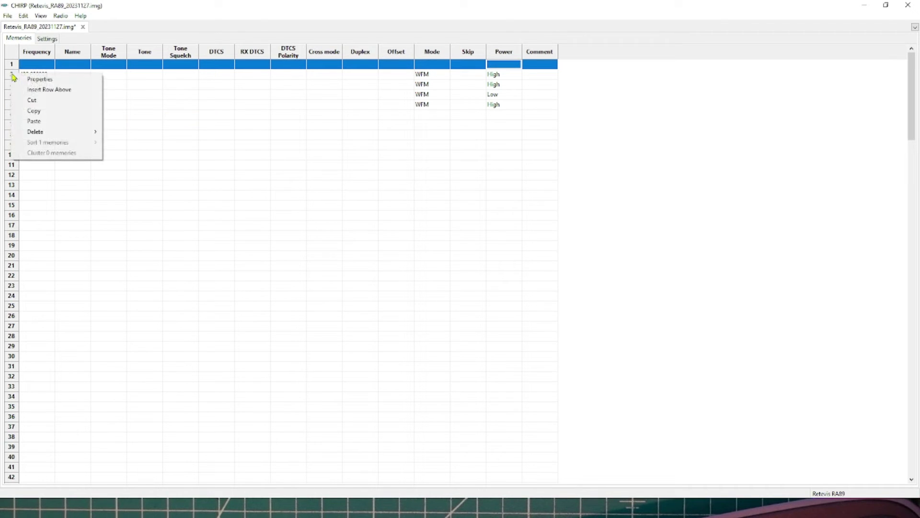
{"action": "mouse_move", "coordinate": [72, 131]}
{"action": "left_click", "coordinate": [116, 135]}
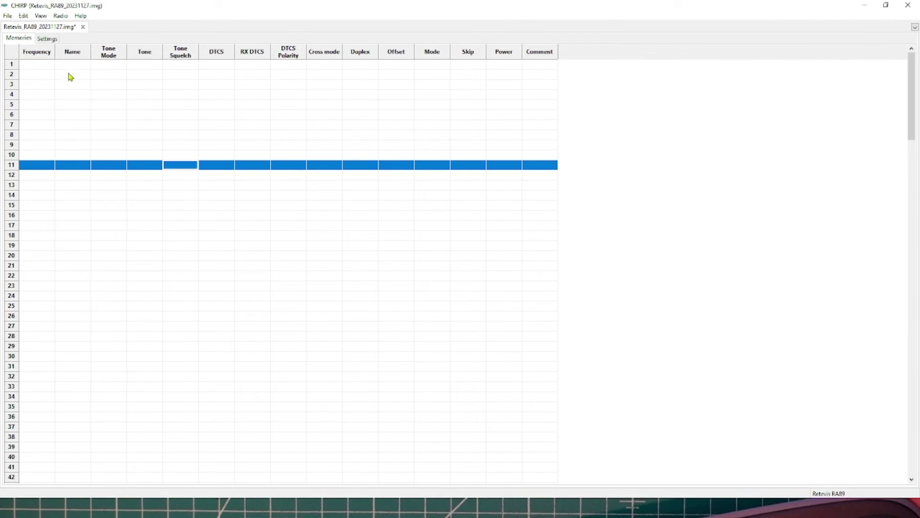
- Query RepeaterBook for United States repeaters with the Amateur service and the state Nebraska, leaving the optional location filters empty
{"action": "left_click", "coordinate": [58, 18]}
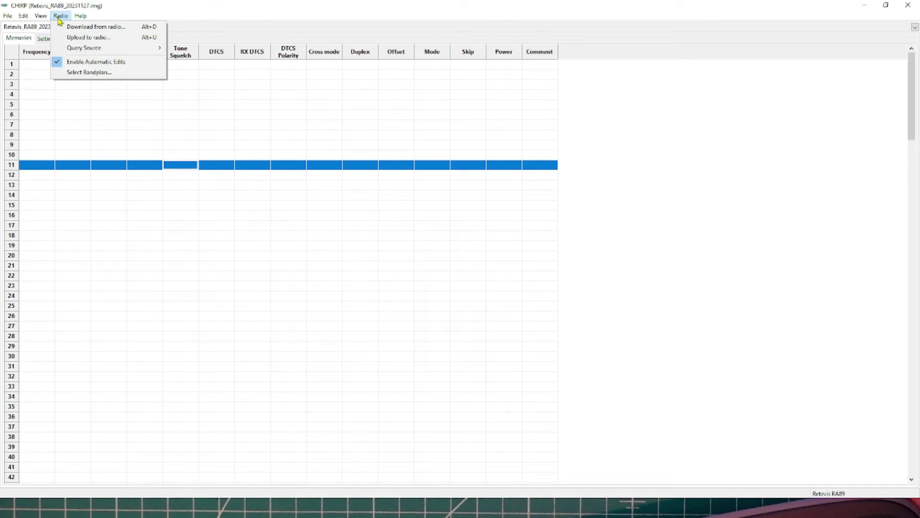
{"action": "mouse_move", "coordinate": [93, 51]}
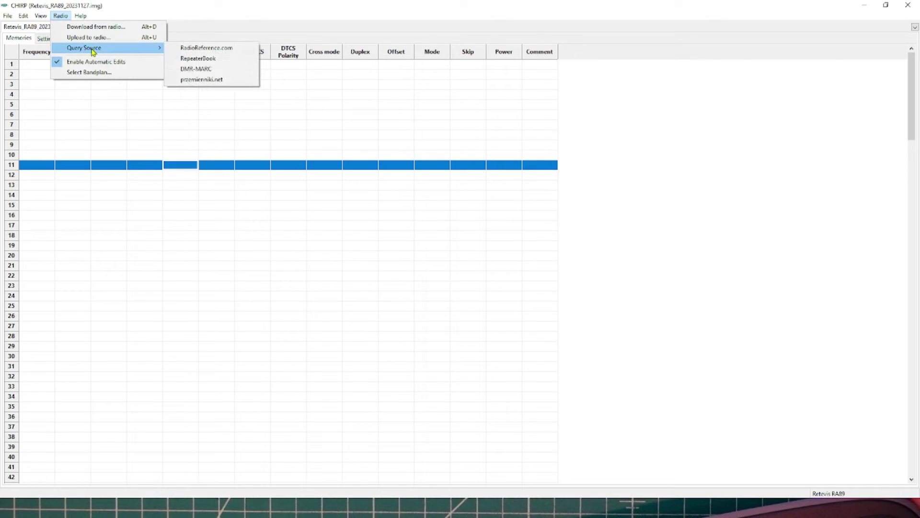
{"action": "left_click", "coordinate": [186, 59]}
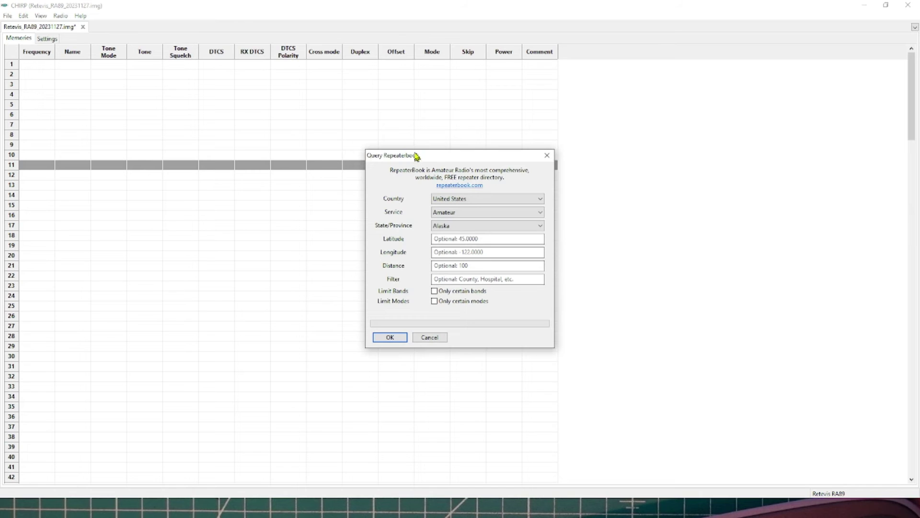
{"action": "left_click_drag", "start_coordinate": [416, 156], "coordinate": [301, 87]}
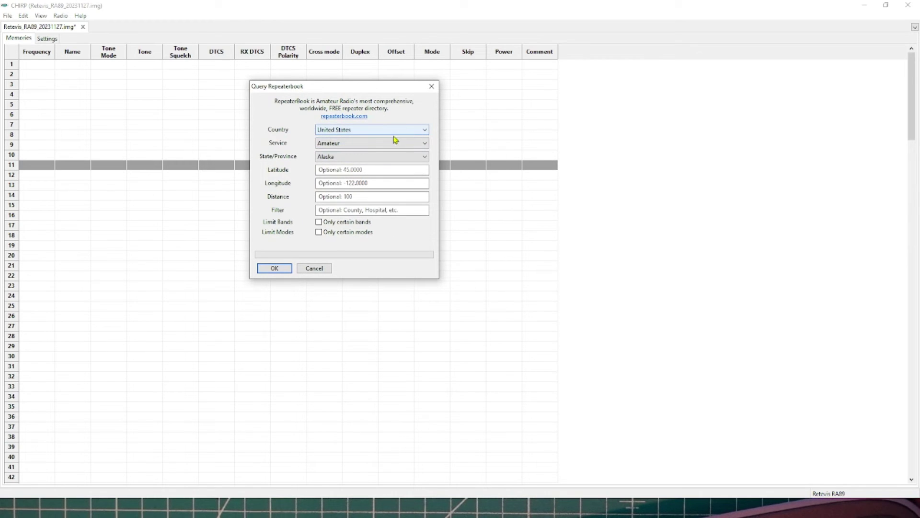
{"action": "left_click", "coordinate": [425, 144]}
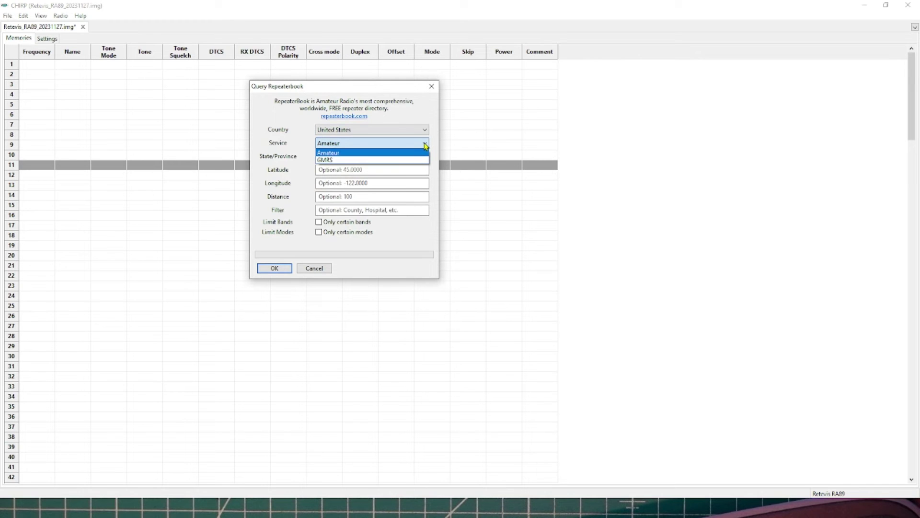
{"action": "left_click", "coordinate": [425, 144]}
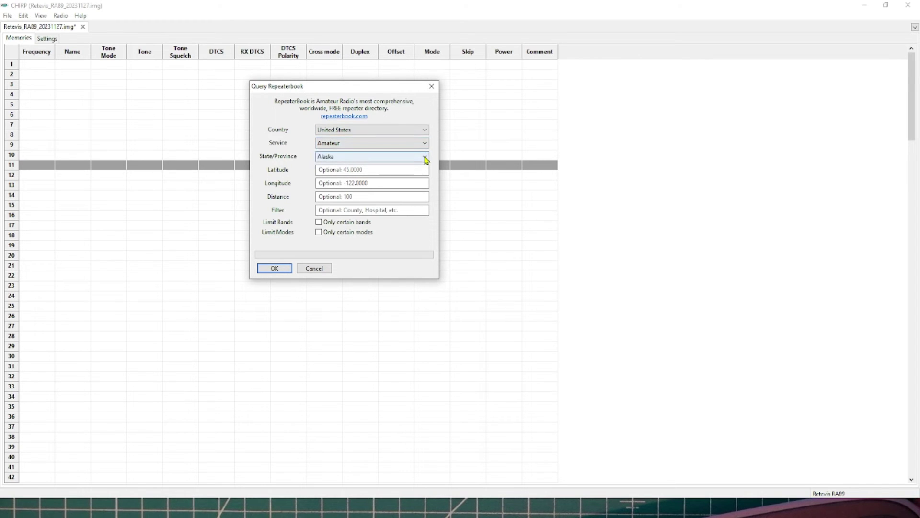
{"action": "left_click", "coordinate": [426, 160]}
{"action": "scroll", "coordinate": [406, 226], "scroll_direction": "down", "scroll_amount": 5}
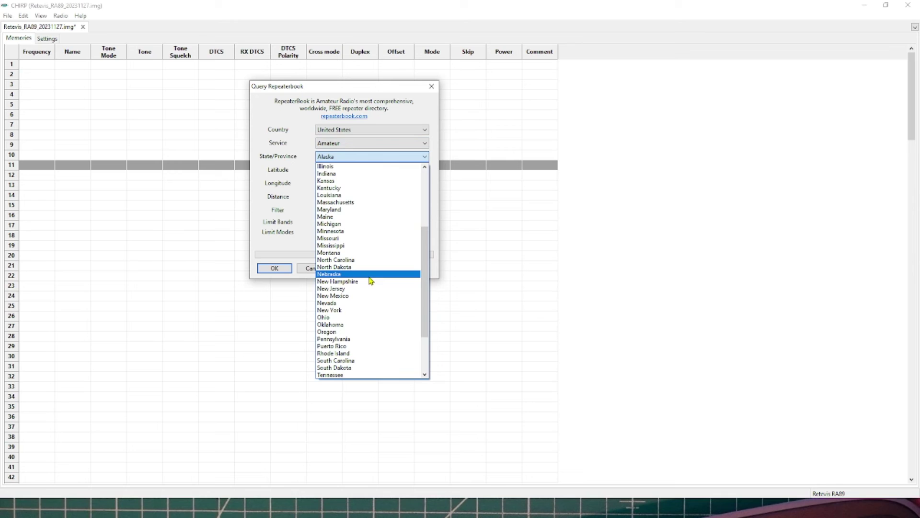
{"action": "left_click", "coordinate": [371, 274]}
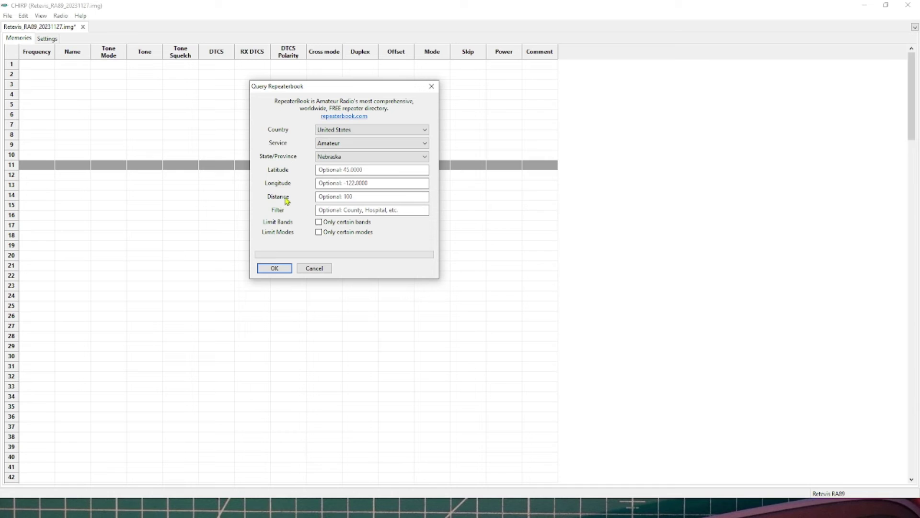
{"action": "left_click", "coordinate": [341, 196]}
{"action": "left_click", "coordinate": [276, 269]}
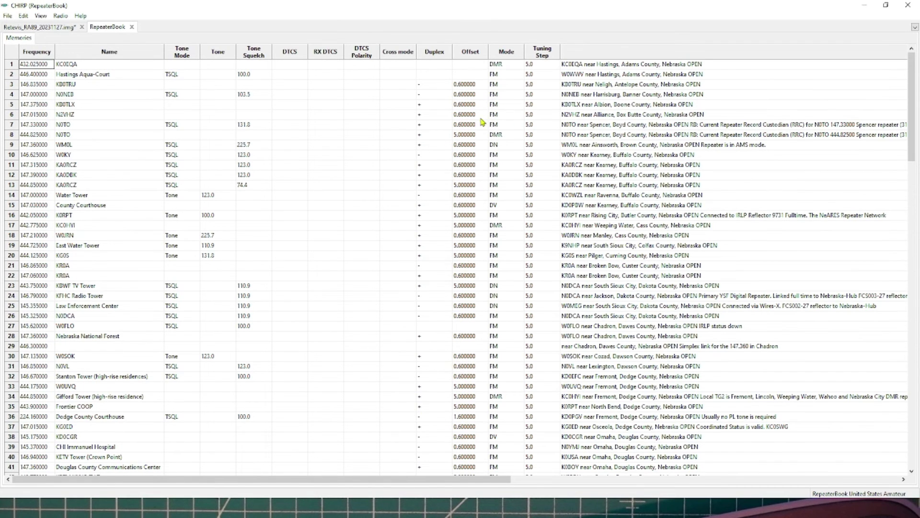
- Copy the East Water Tower repeater (444.725 MHz) from the RepeaterBook results into memory channel 1 of the radio image
{"action": "left_click", "coordinate": [499, 208]}
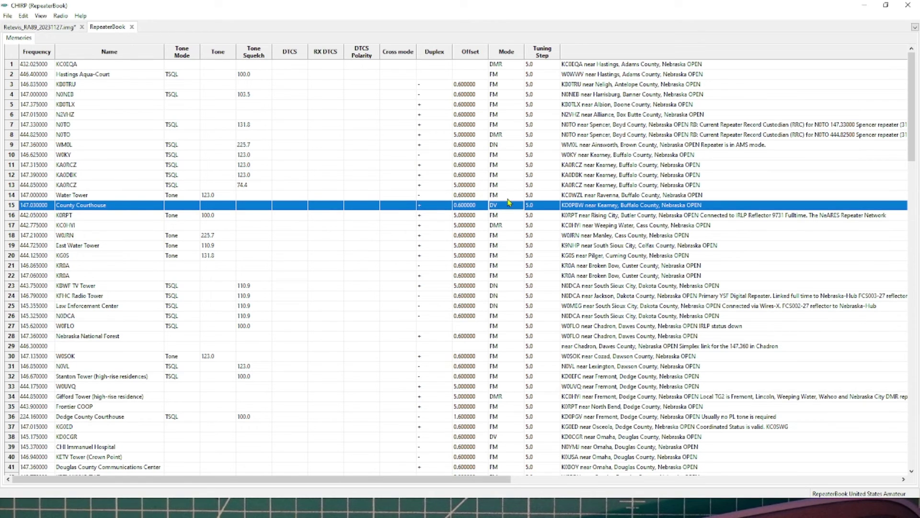
{"action": "left_click", "coordinate": [496, 66]}
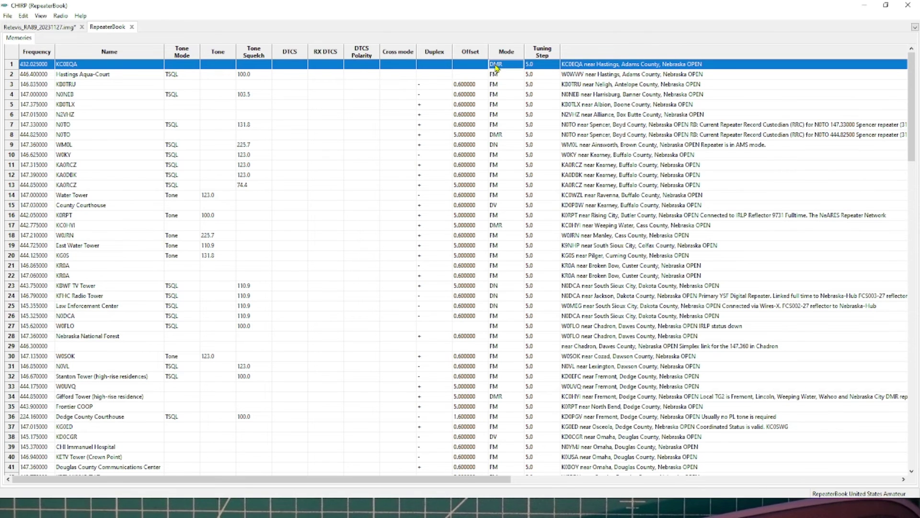
{"action": "left_click", "coordinate": [13, 246]}
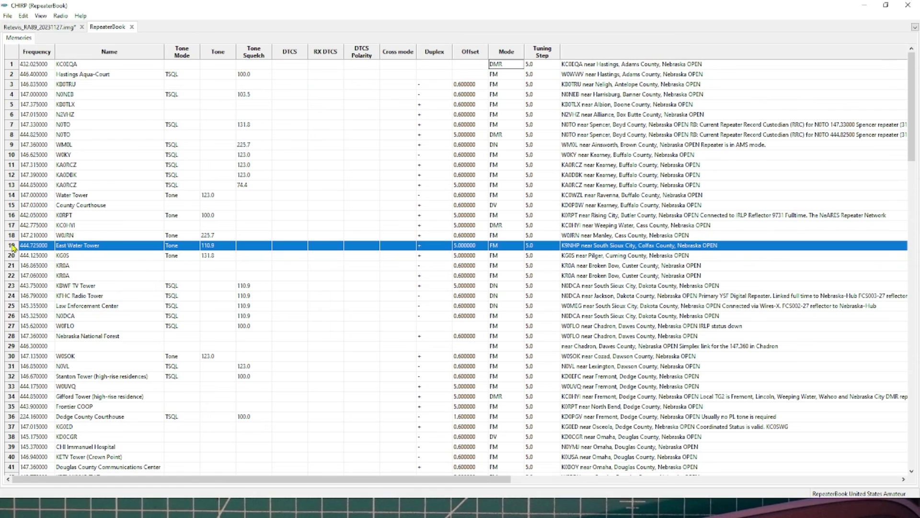
{"action": "right_click", "coordinate": [13, 246]}
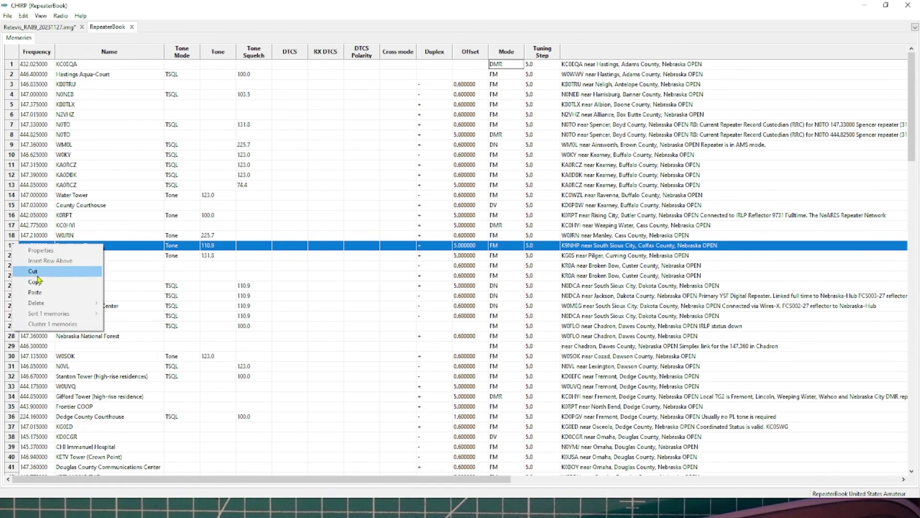
{"action": "left_click", "coordinate": [16, 284]}
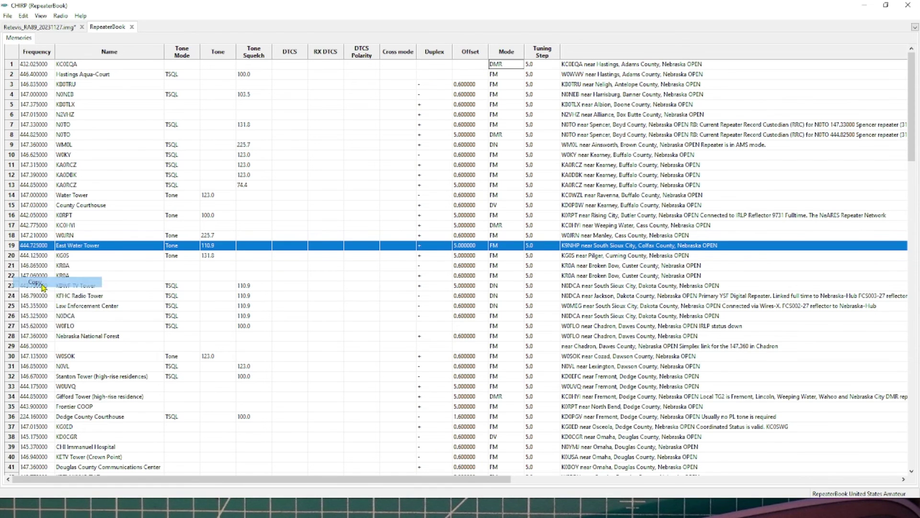
{"action": "left_click", "coordinate": [57, 29]}
{"action": "left_click", "coordinate": [12, 68]}
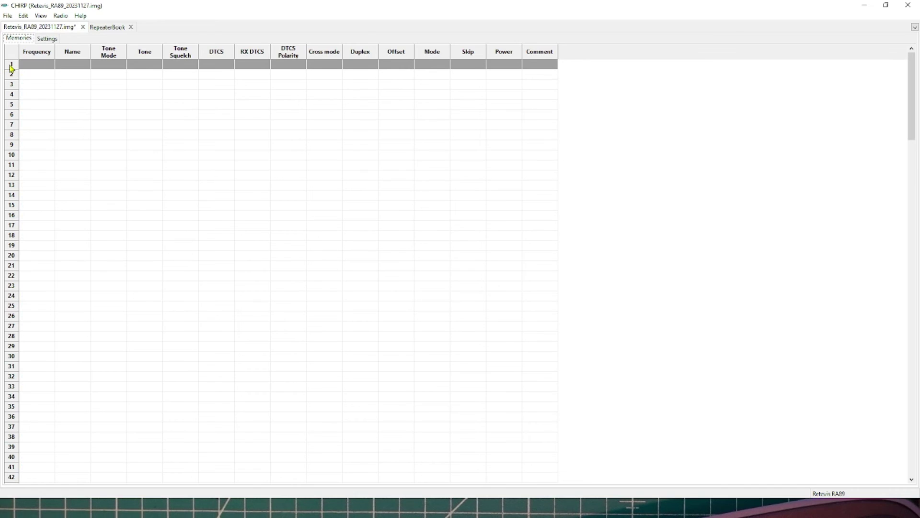
{"action": "right_click", "coordinate": [12, 68]}
{"action": "left_click", "coordinate": [39, 114]}
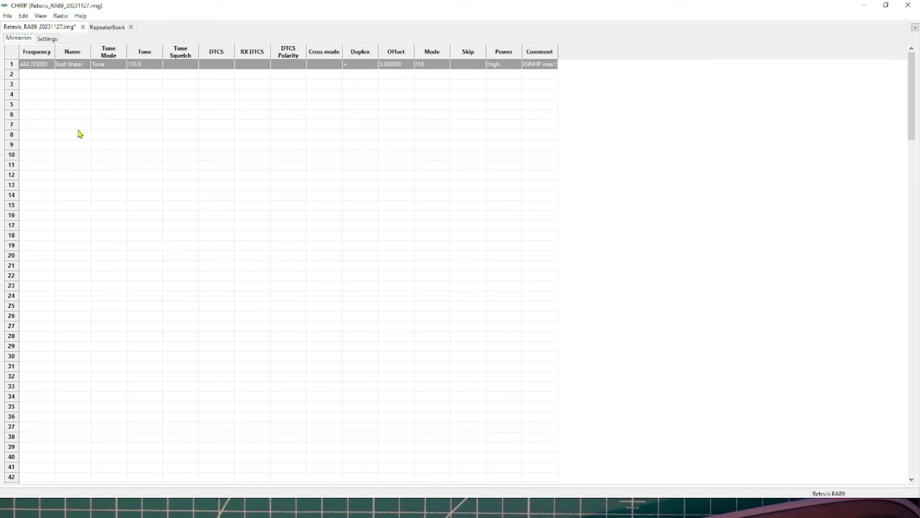
{"action": "left_click", "coordinate": [159, 145]}
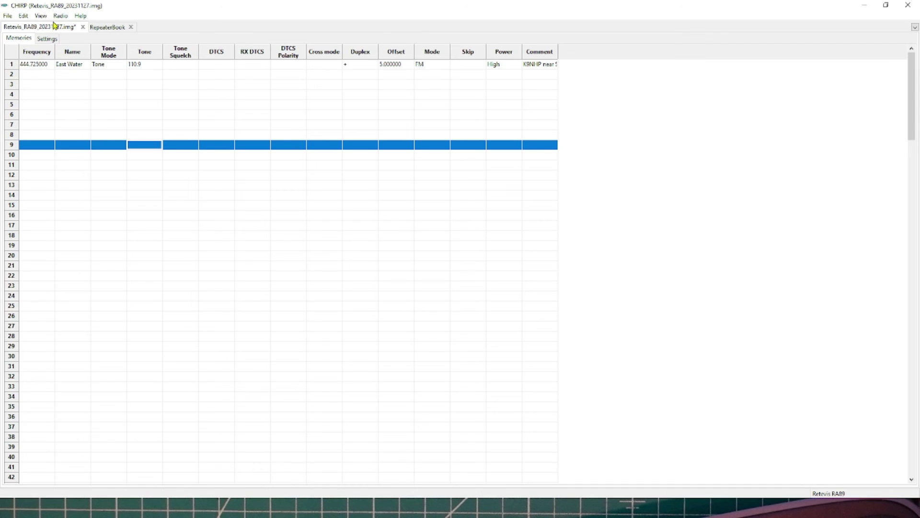
- Copy the 145.325 MHz repeater near South Sioux City from row 26 of the RepeaterBook results into memory channel 2
{"action": "left_click", "coordinate": [107, 30]}
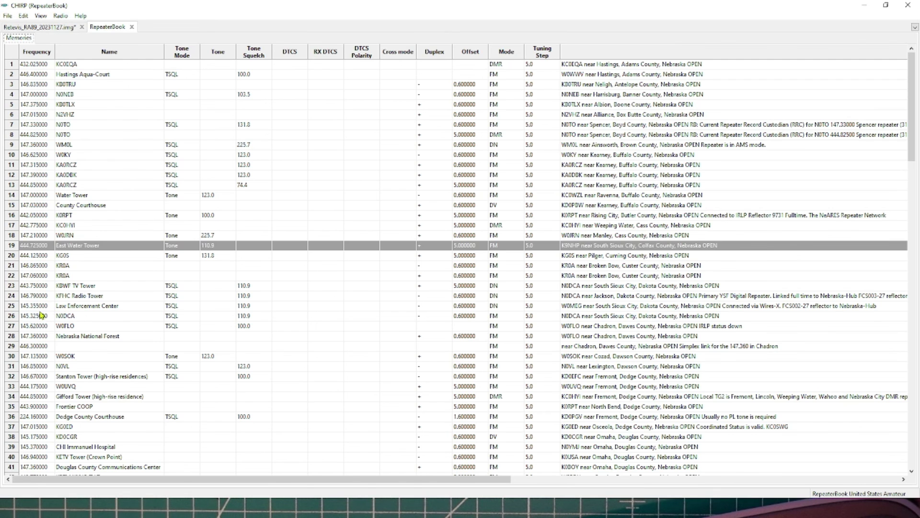
{"action": "left_click", "coordinate": [11, 316]}
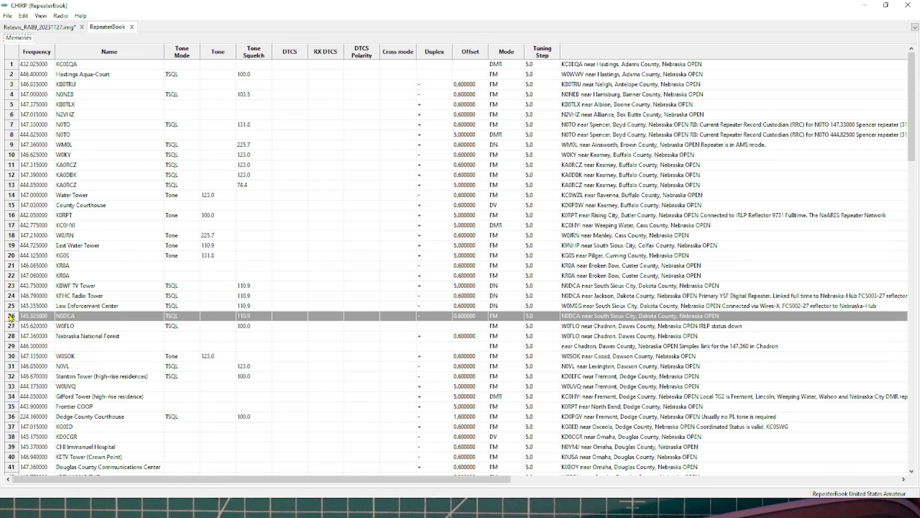
{"action": "right_click", "coordinate": [10, 316]}
{"action": "left_click", "coordinate": [29, 354]}
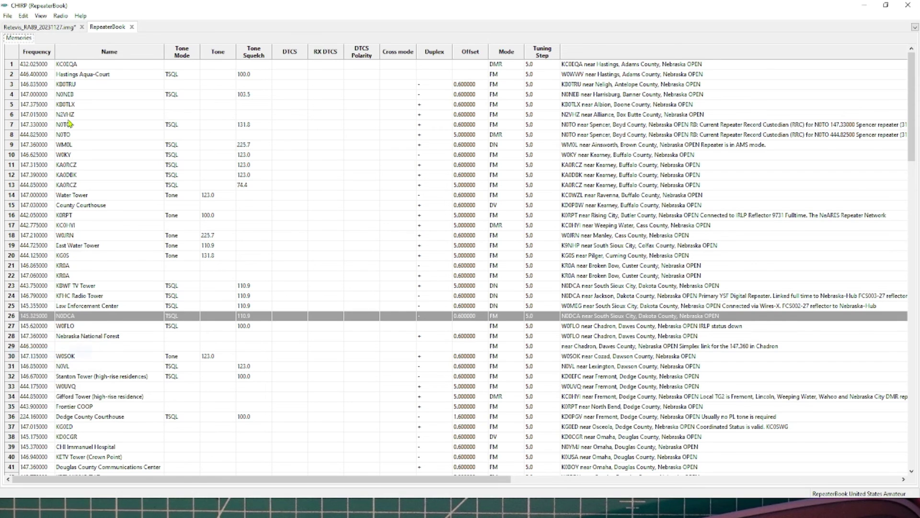
{"action": "left_click", "coordinate": [60, 28]}
{"action": "left_click", "coordinate": [13, 76]}
{"action": "right_click", "coordinate": [13, 76]}
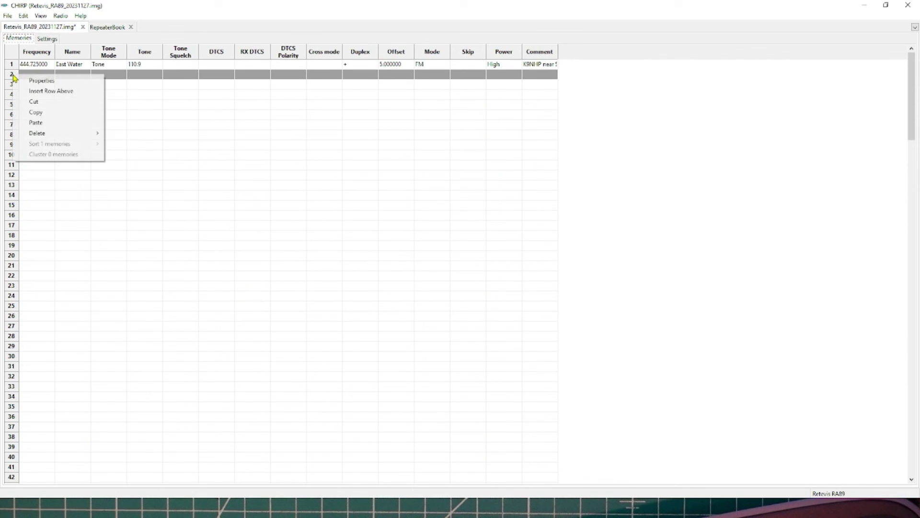
{"action": "left_click", "coordinate": [38, 123]}
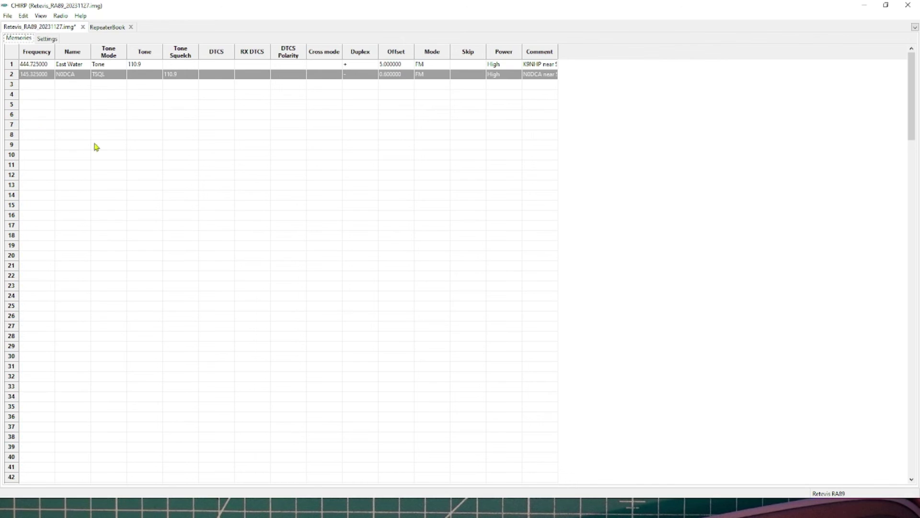
- Upload the edited image to the Retevis RA89 through the Prolific USB serial port COM11, accepting the beta driver notice
{"action": "left_click", "coordinate": [60, 15]}
{"action": "mouse_move", "coordinate": [80, 15]}
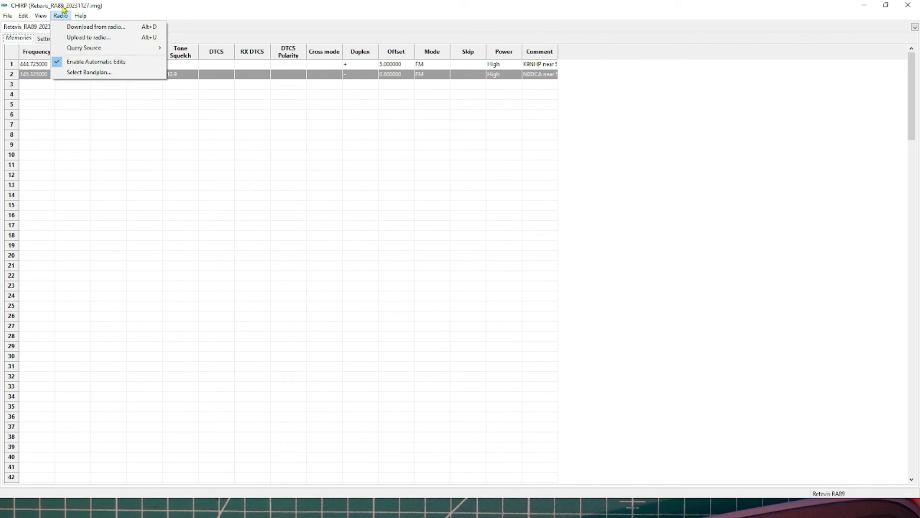
{"action": "left_click", "coordinate": [73, 37]}
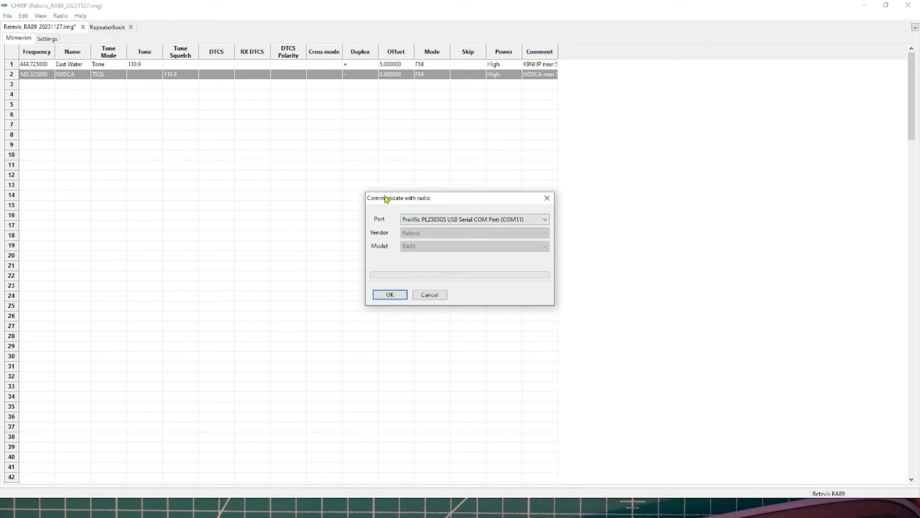
{"action": "left_click", "coordinate": [391, 296]}
{"action": "left_click", "coordinate": [410, 286]}
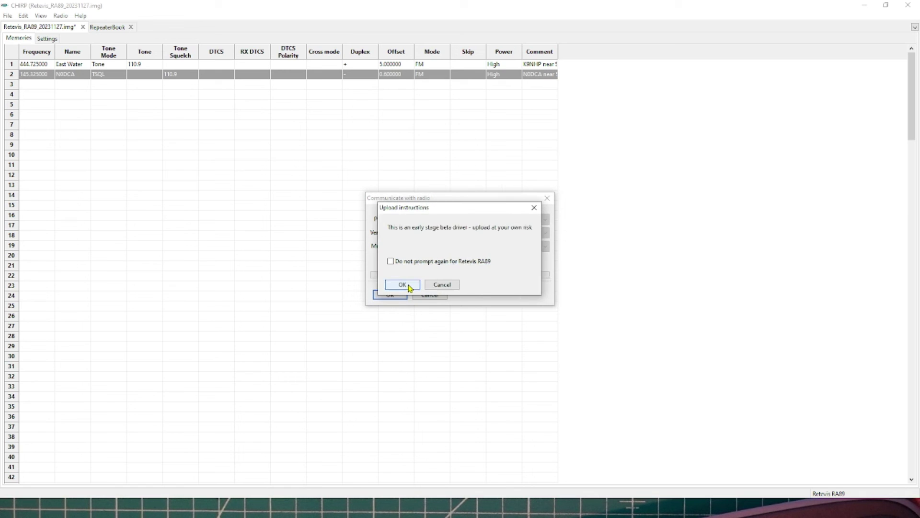
{"action": "left_click", "coordinate": [403, 284]}
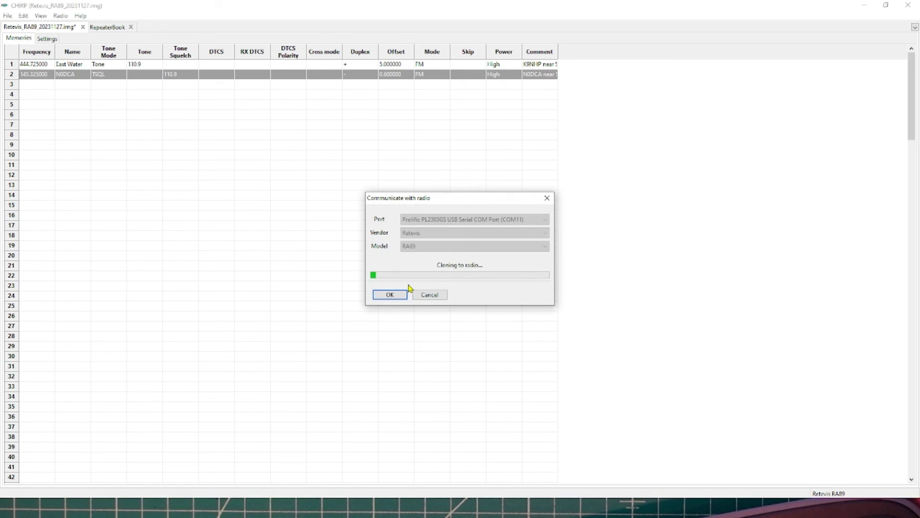